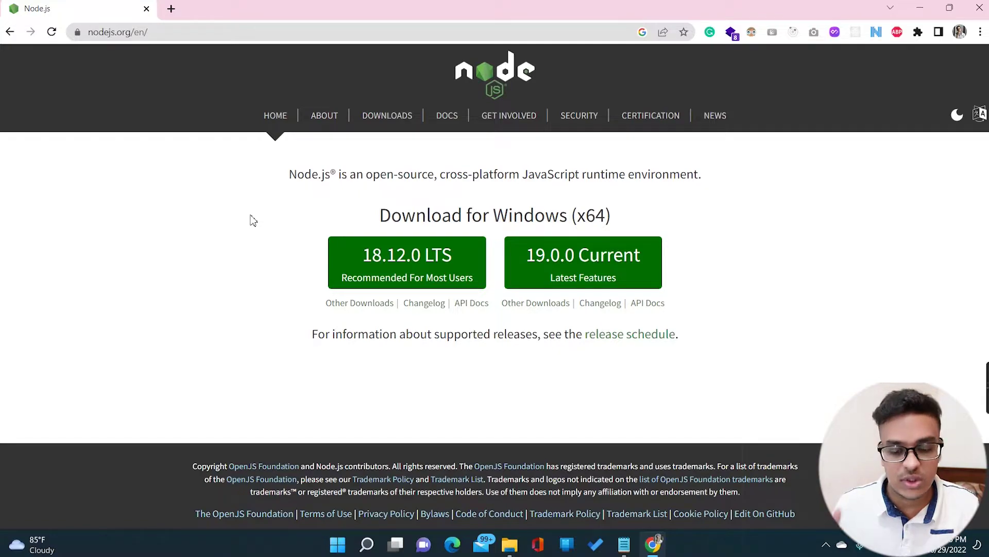
Open Command Prompt and check the installed Node.js version with node -v.
left_click(344, 547)
type("cmd")
key("Return")
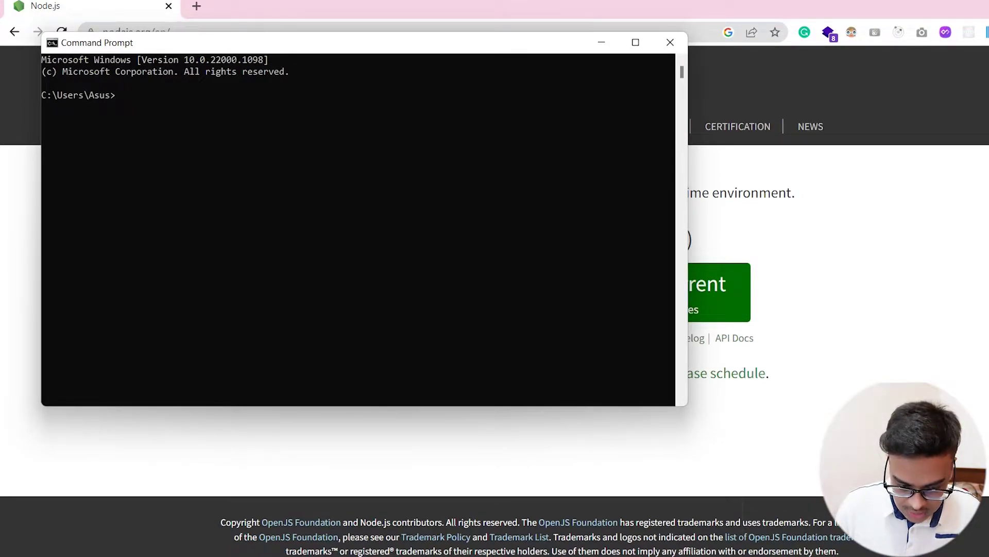
type("node")
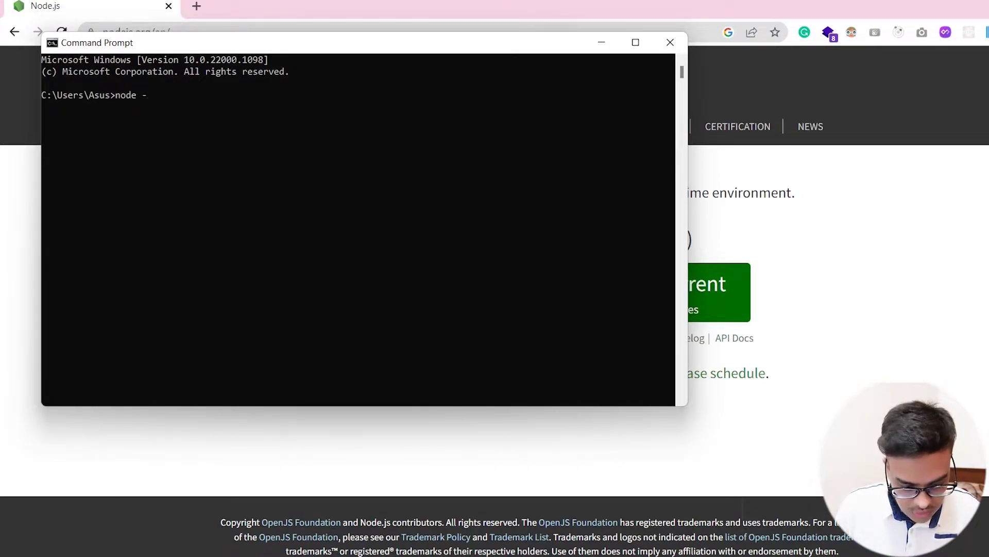
type(" -v")
key("Return")
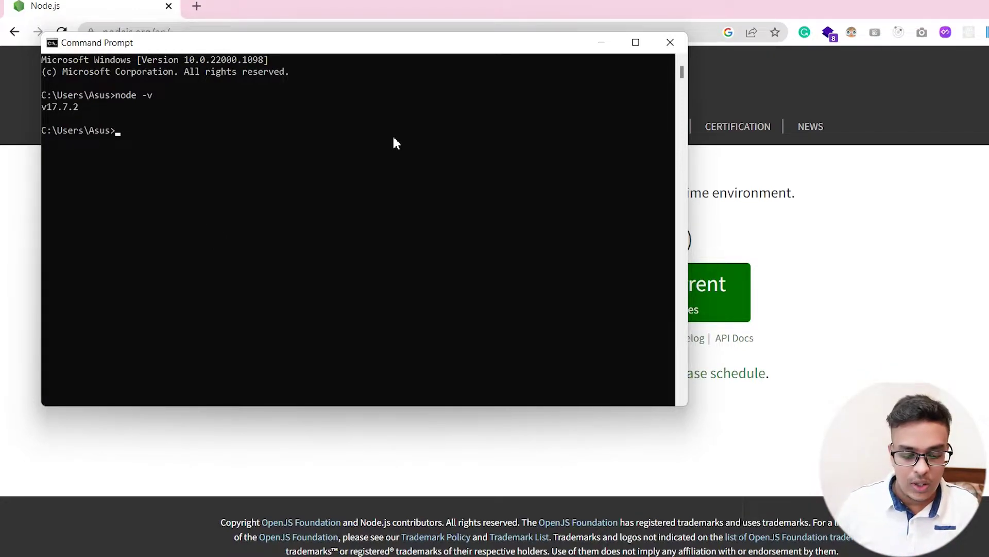
Return to the Node.js site in the browser and download the 64-bit Windows Binary (.zip) of version 18.12.0 LTS.
left_click(393, 6)
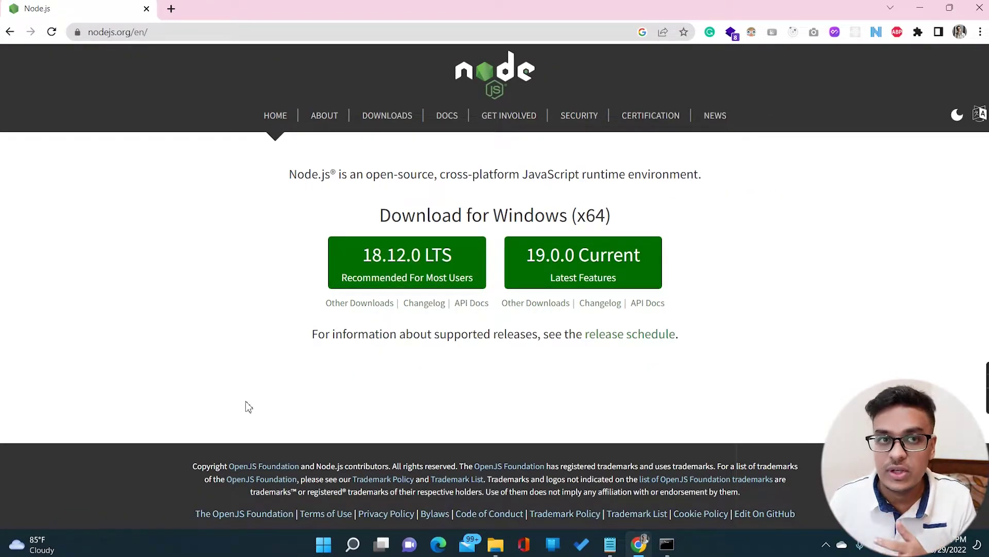
left_click(359, 304)
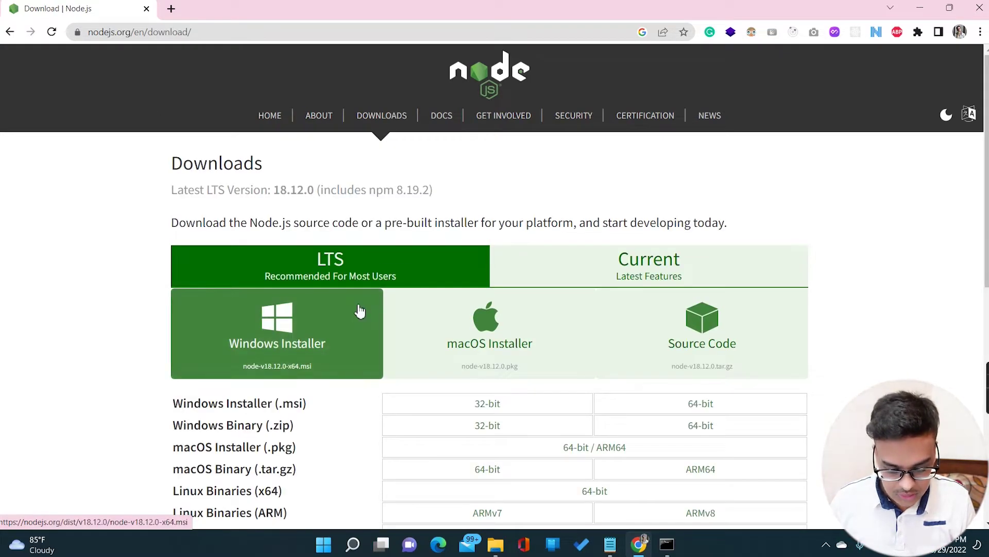
scroll(360, 310, "down", 2)
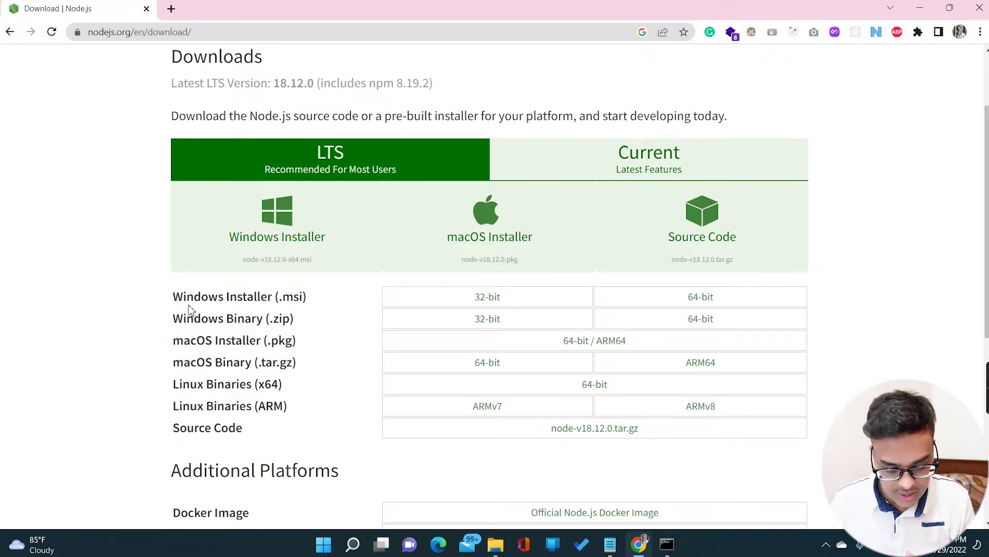
left_click_drag(174, 296, 243, 320)
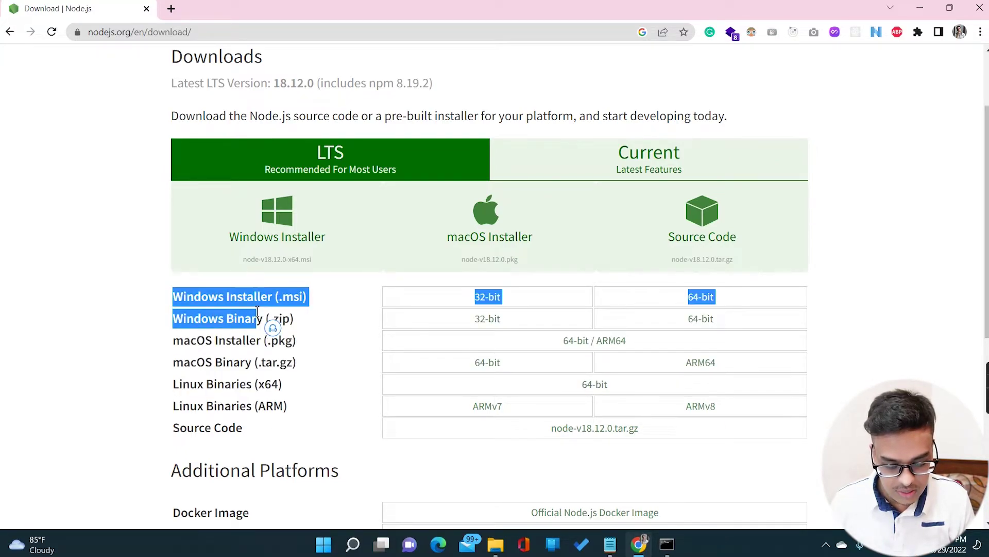
left_click(221, 321)
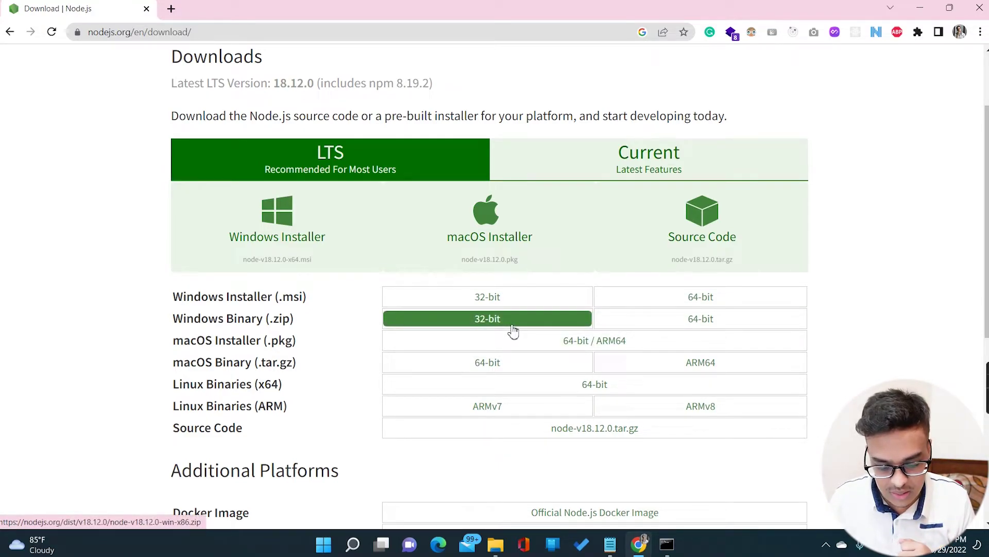
left_click(637, 326)
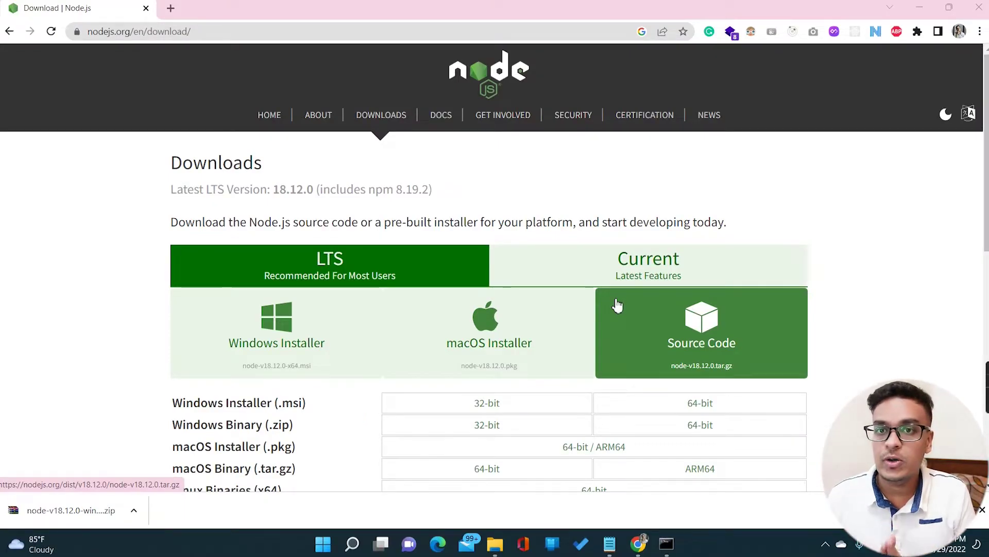
Locate the downloaded node-v18.12.0-win-x64.zip in its folder and copy it into C:\environment setup.
left_click(132, 515)
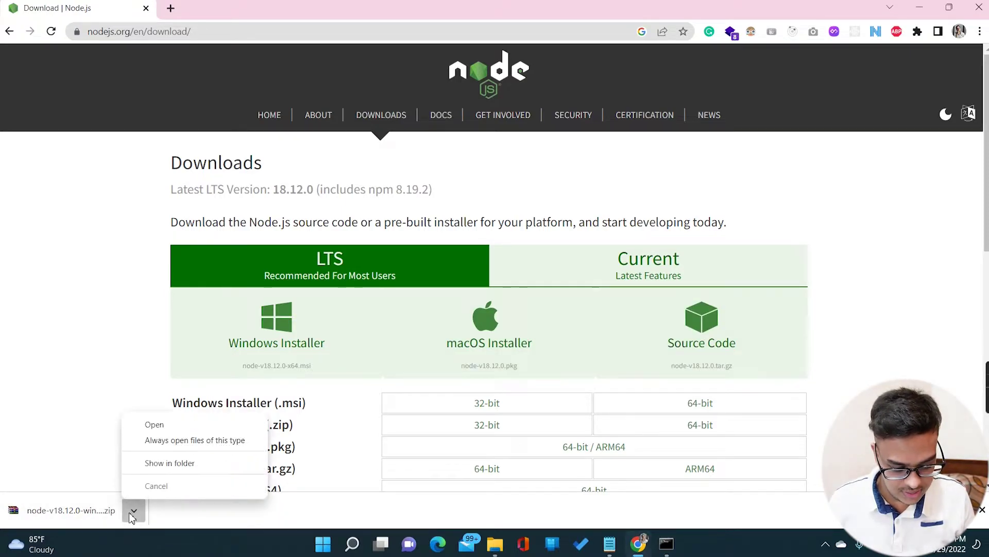
left_click(184, 467)
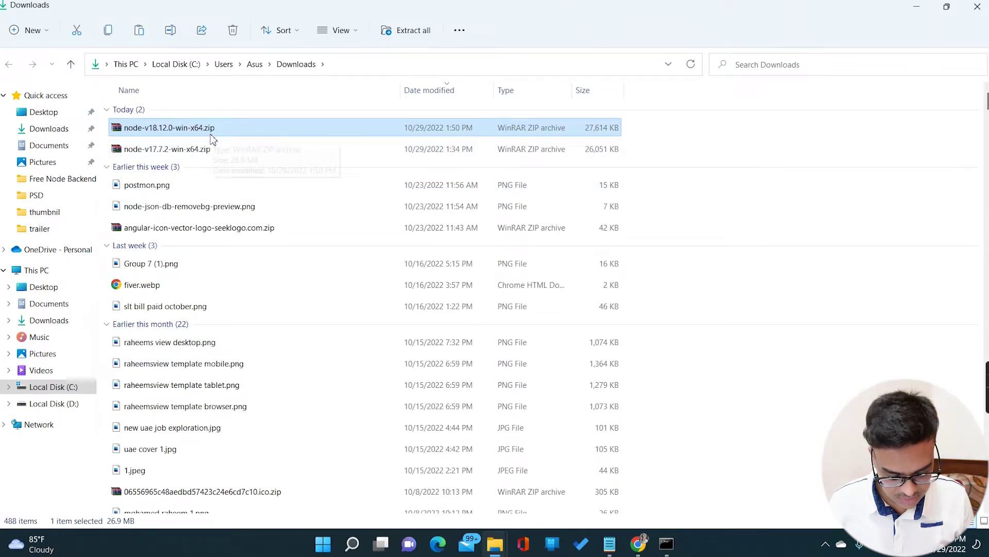
left_click(72, 392)
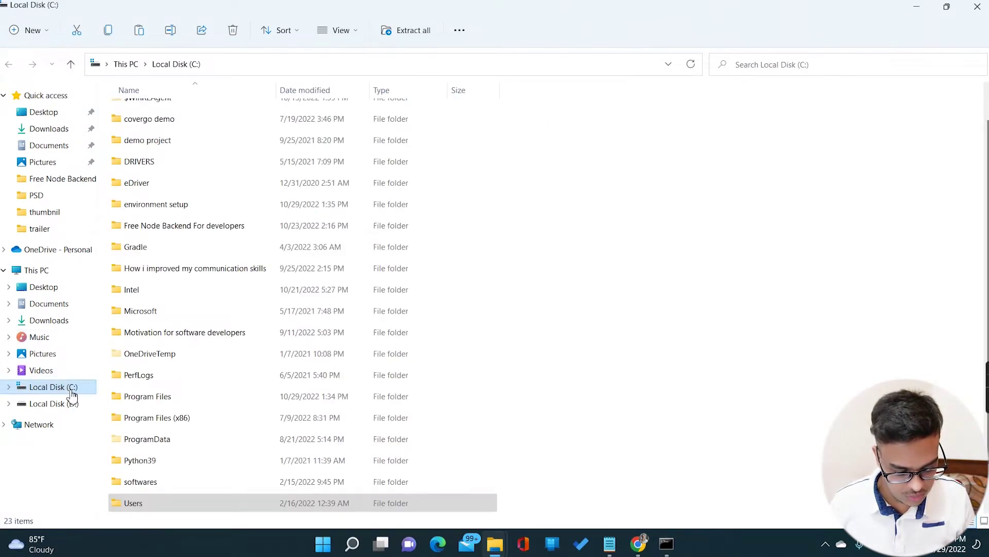
double_click(256, 203)
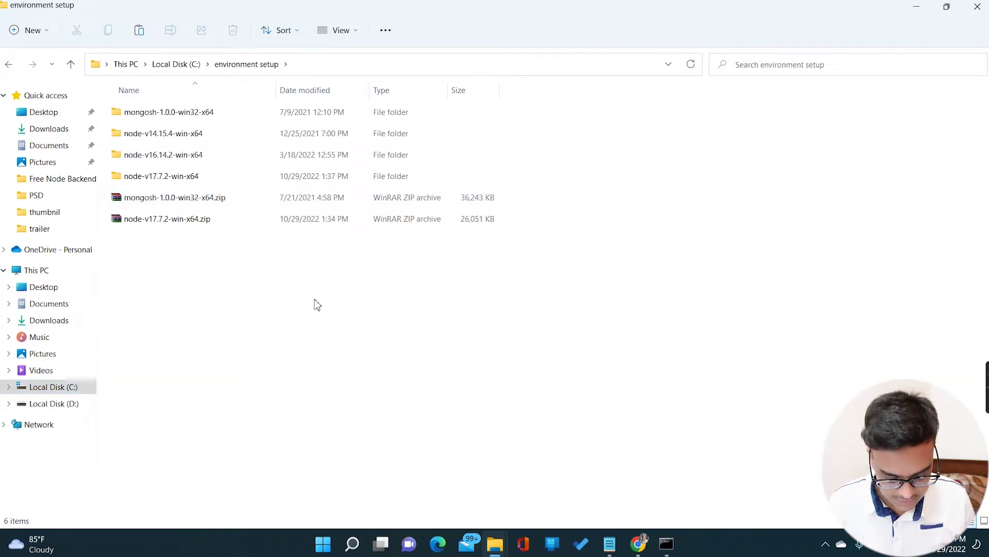
key("ctrl+v")
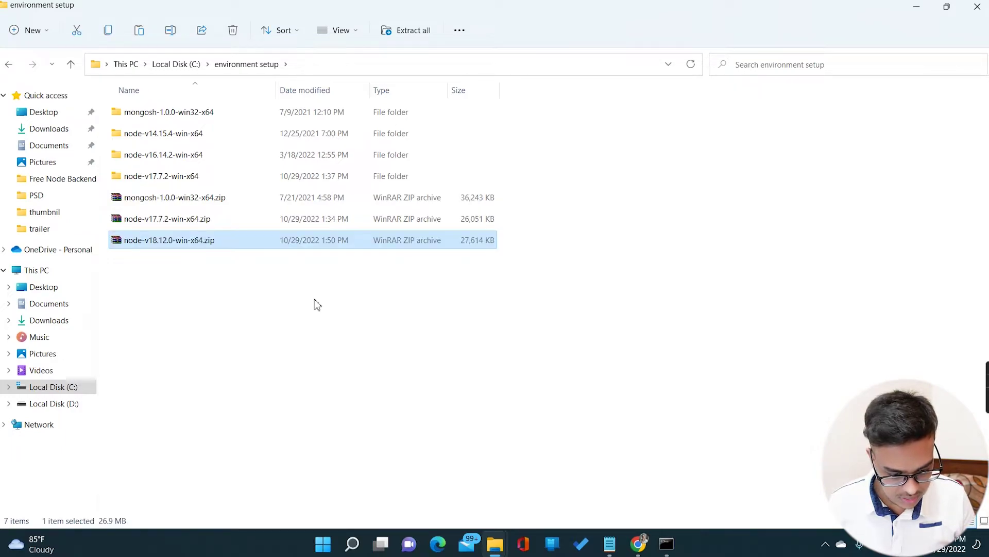
Extract all of node-v18.12.0-win-x64.zip within the environment setup folder.
right_click(202, 246)
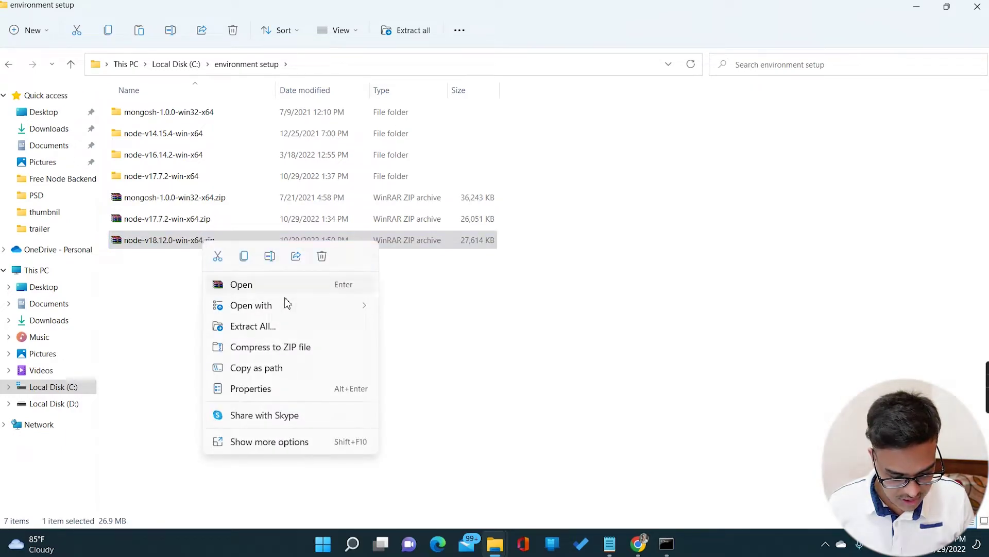
left_click(288, 326)
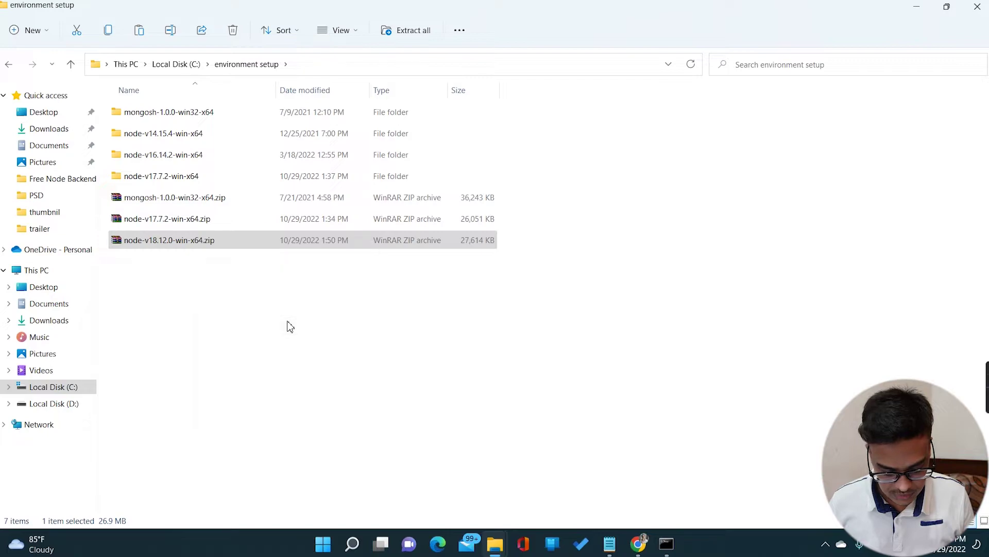
left_click(617, 402)
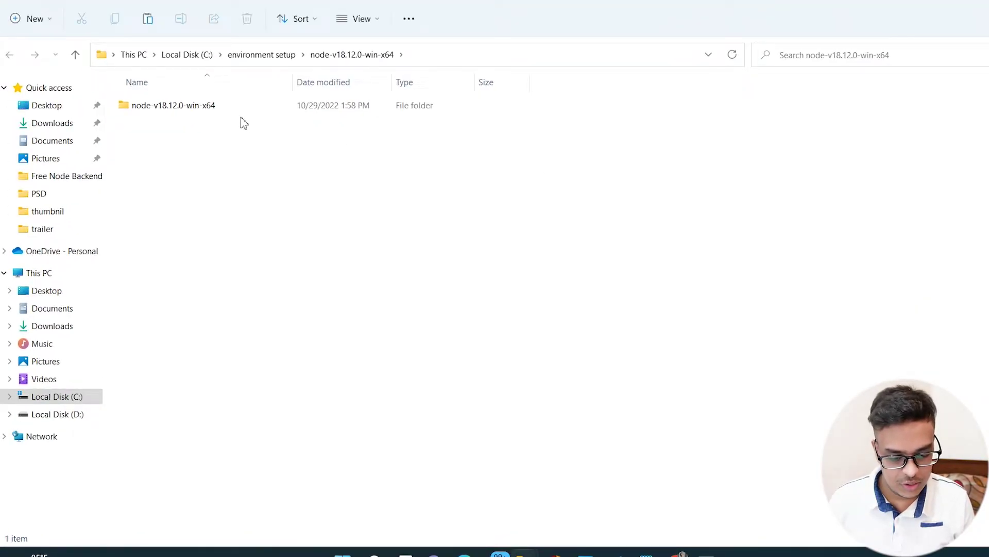
Inspect the contents of the nested node-v18.12.0-win-x64 folder and return to the environment setup folder.
left_click(206, 110)
double_click(207, 112)
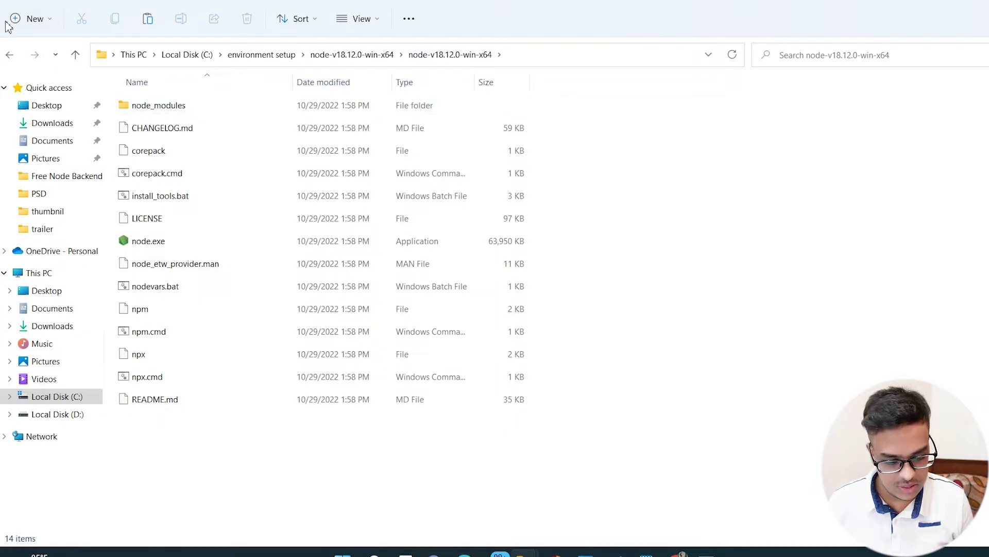
left_click(9, 55)
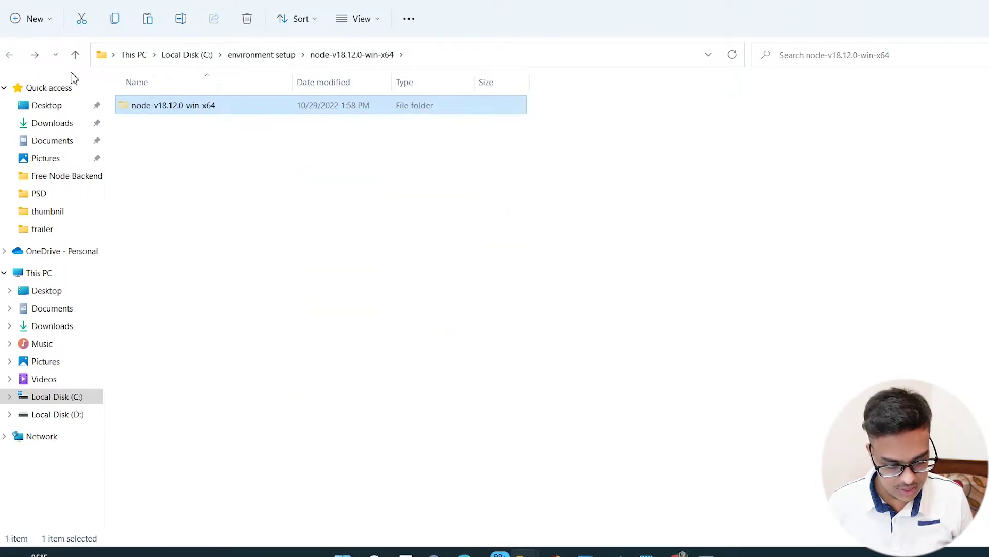
left_click(284, 58)
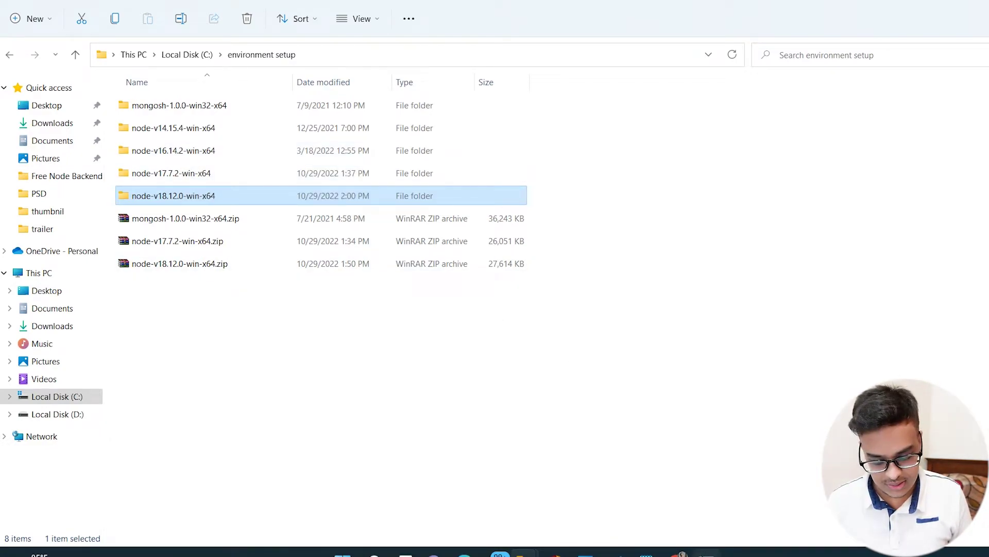
Glance at the Command Prompt output, and copy the full path of the node-v18.12.0-win-x64 folder in environment setup.
key("alt+Tab")
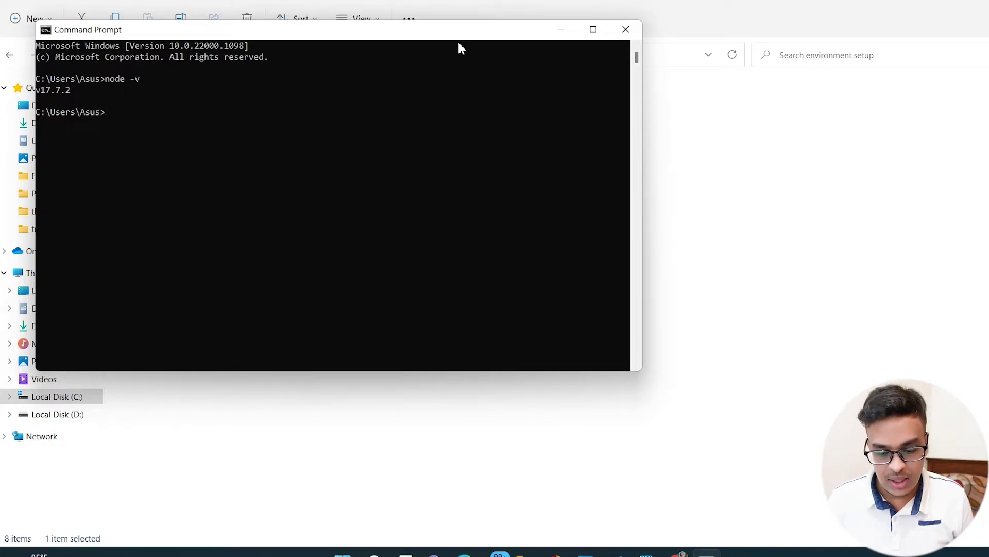
left_click(758, 170)
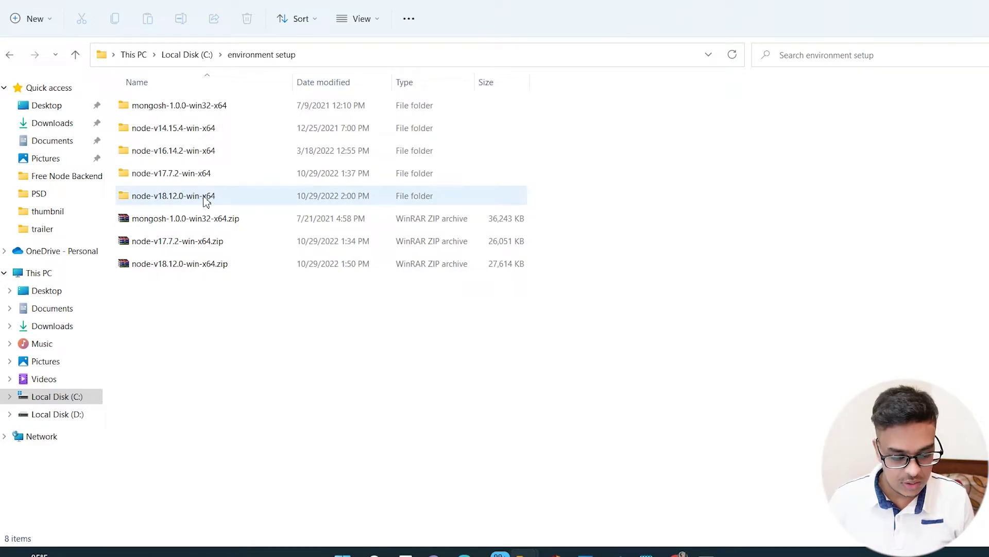
double_click(183, 199)
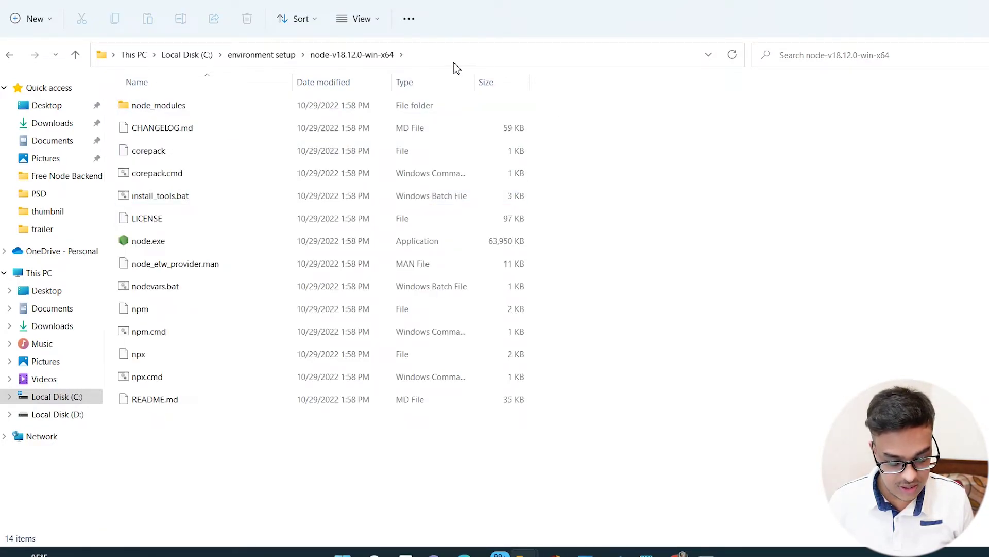
left_click(470, 54)
key("ctrl+c")
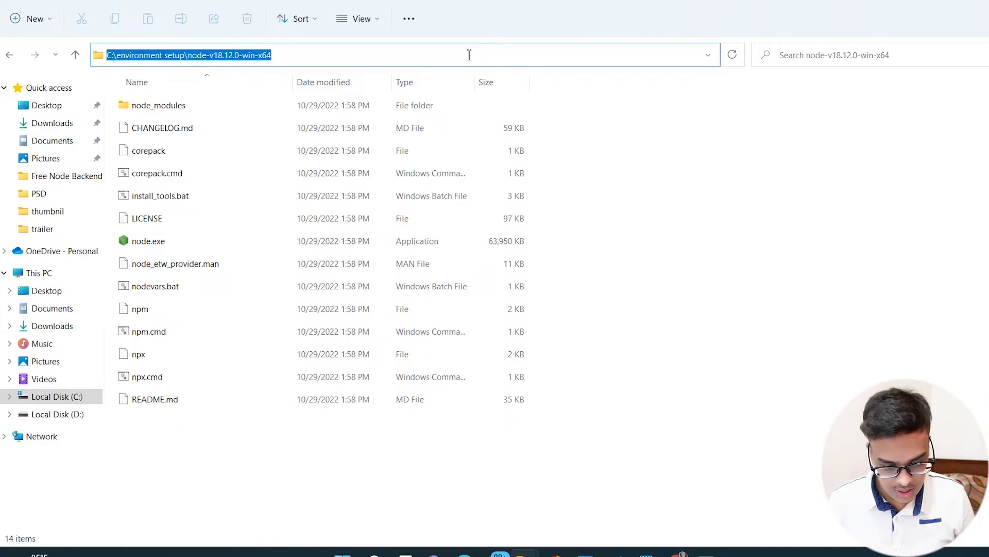
Search for "envi", open the system environment variables settings, and select the Path entry among the user variables.
left_click(345, 554)
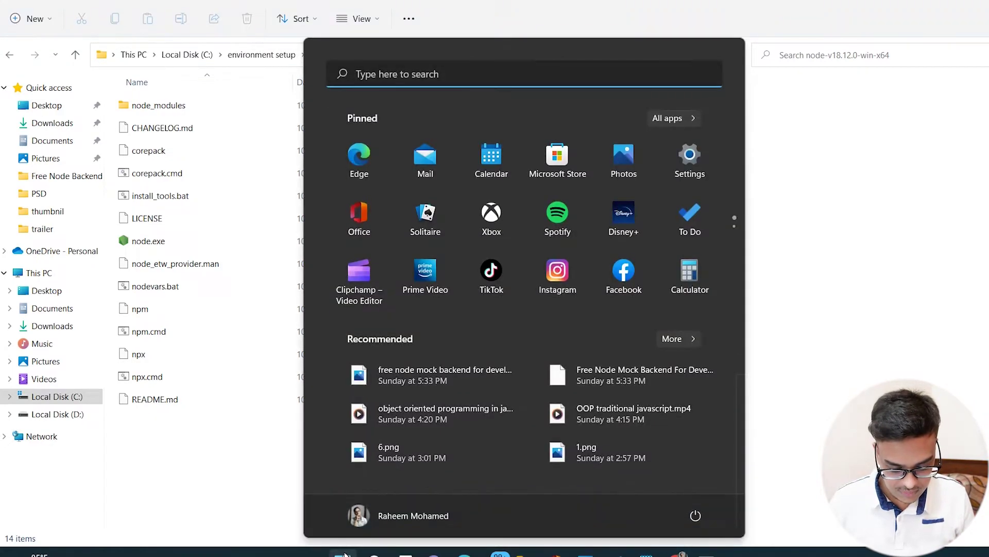
type("envi")
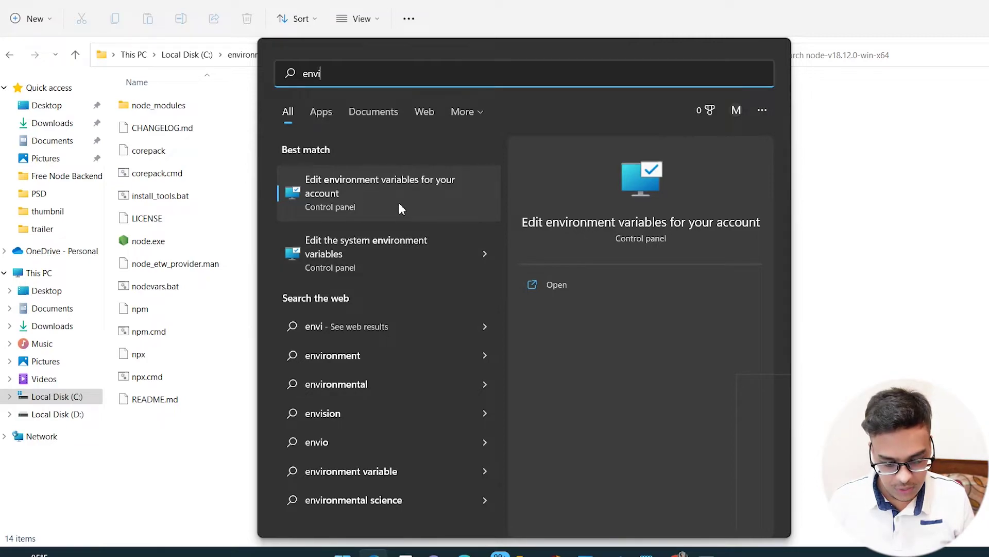
left_click(400, 253)
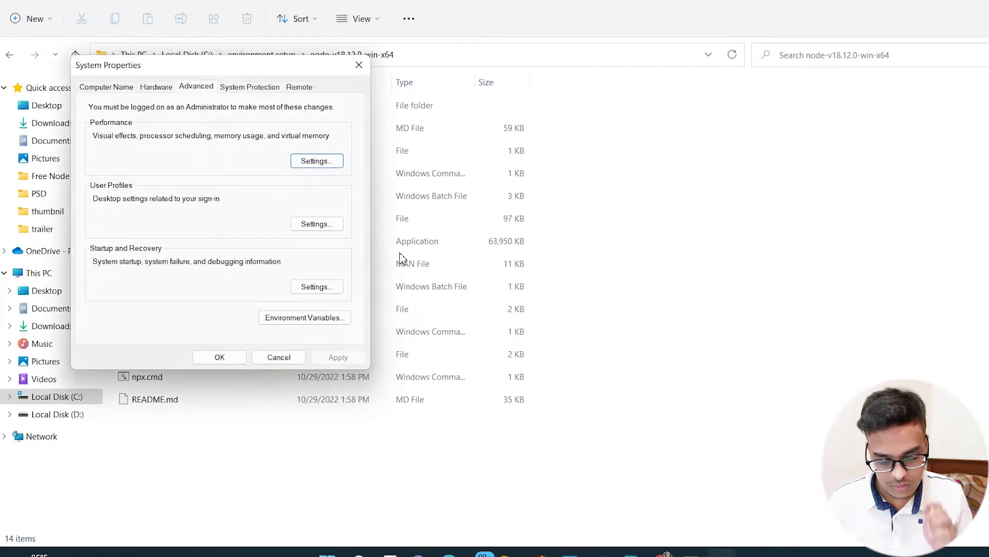
left_click(308, 317)
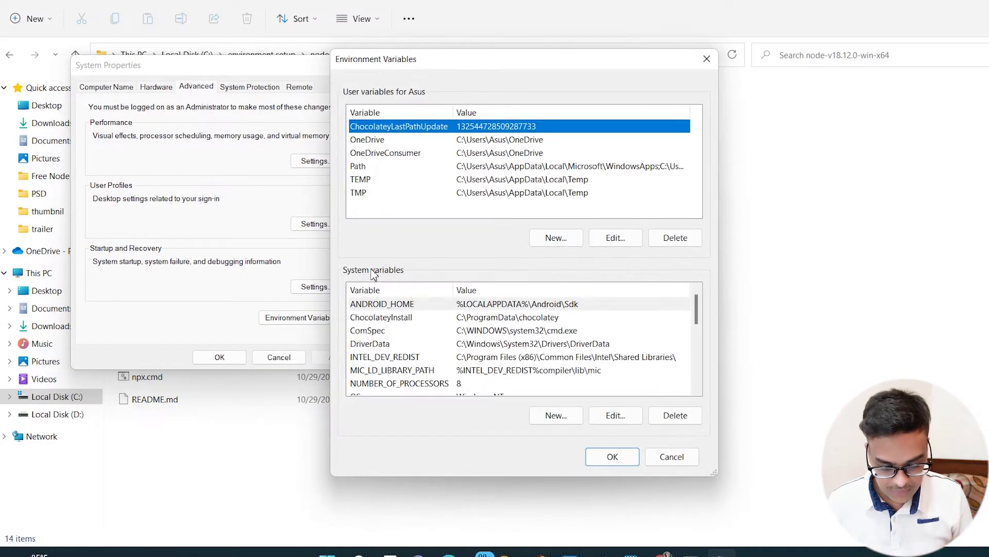
left_click(437, 166)
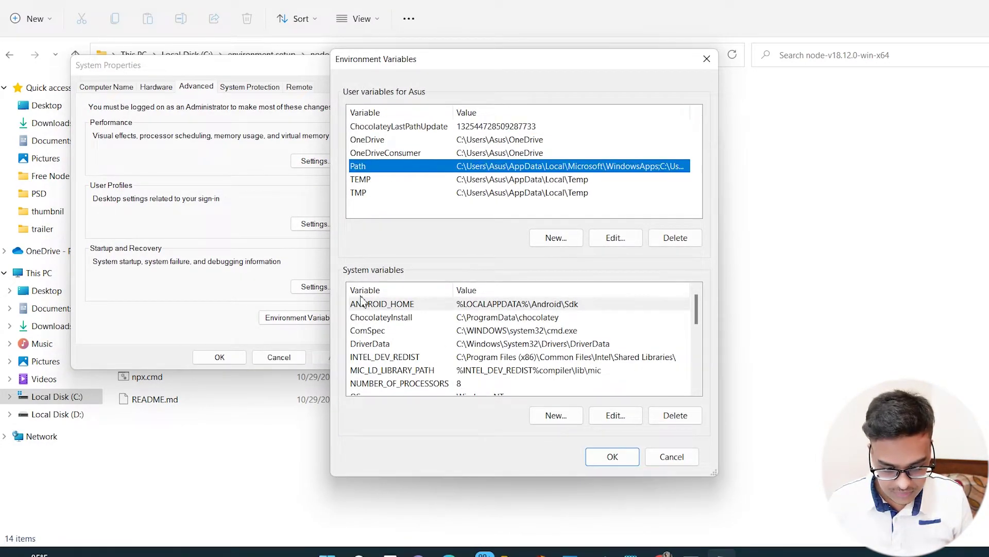
left_click(706, 59)
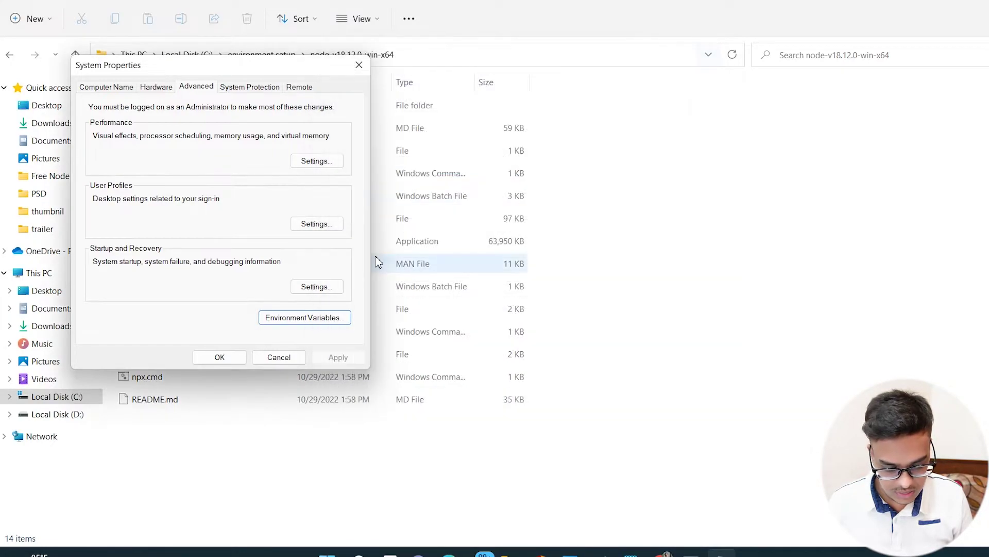
left_click(279, 323)
left_click(499, 170)
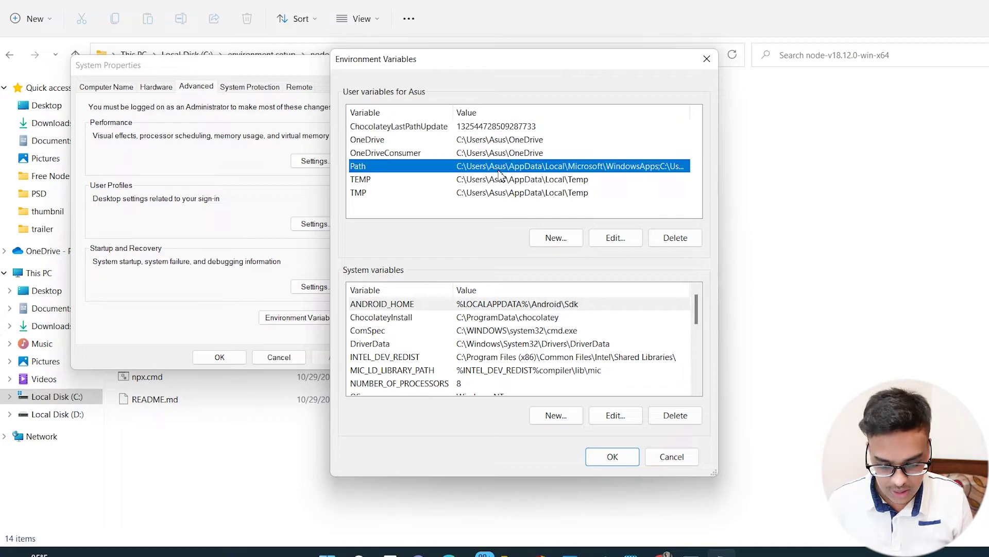
Edit the user Path variable, replacing the node-v17.7.2 entry with C:\environment setup\node-v18.12.0-win-x64.
left_click(607, 238)
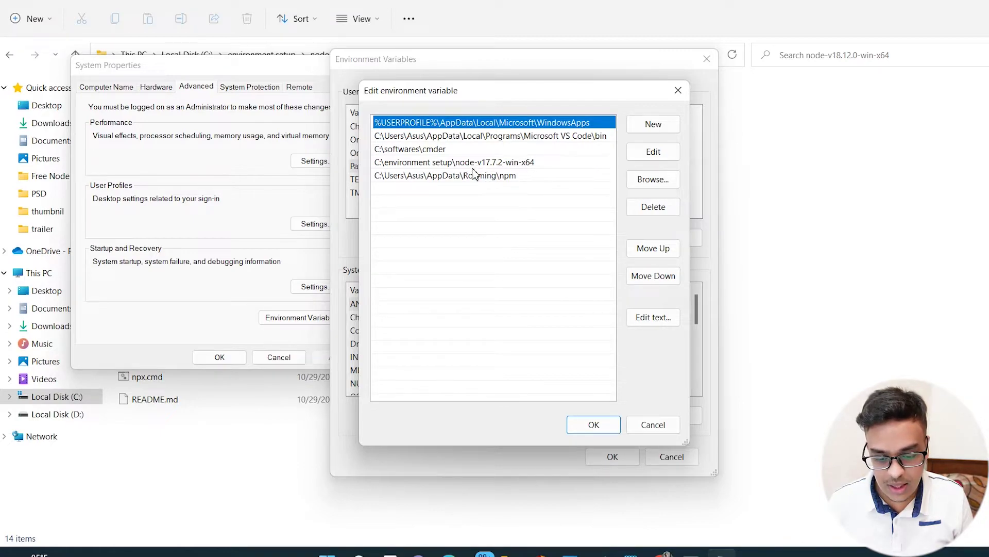
double_click(487, 164)
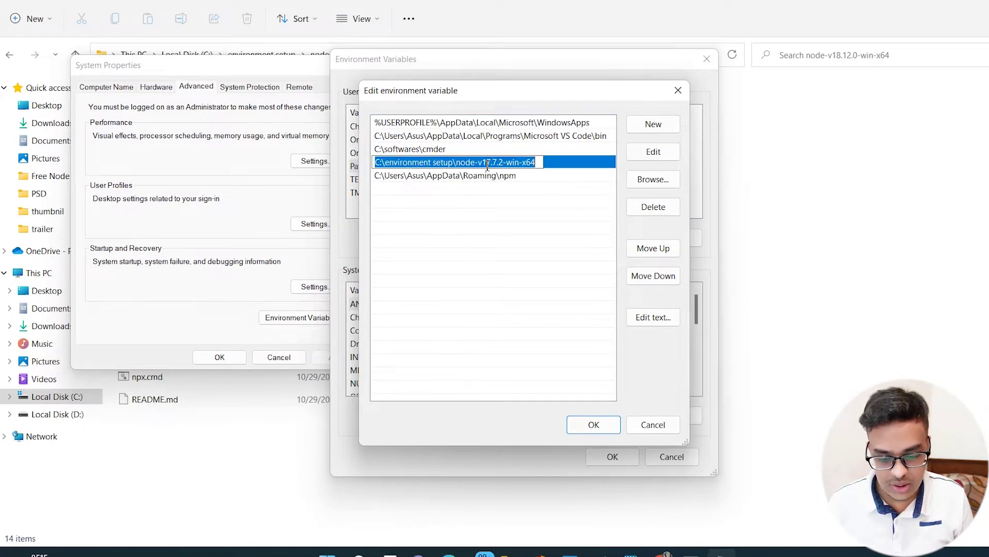
key("BackSpace")
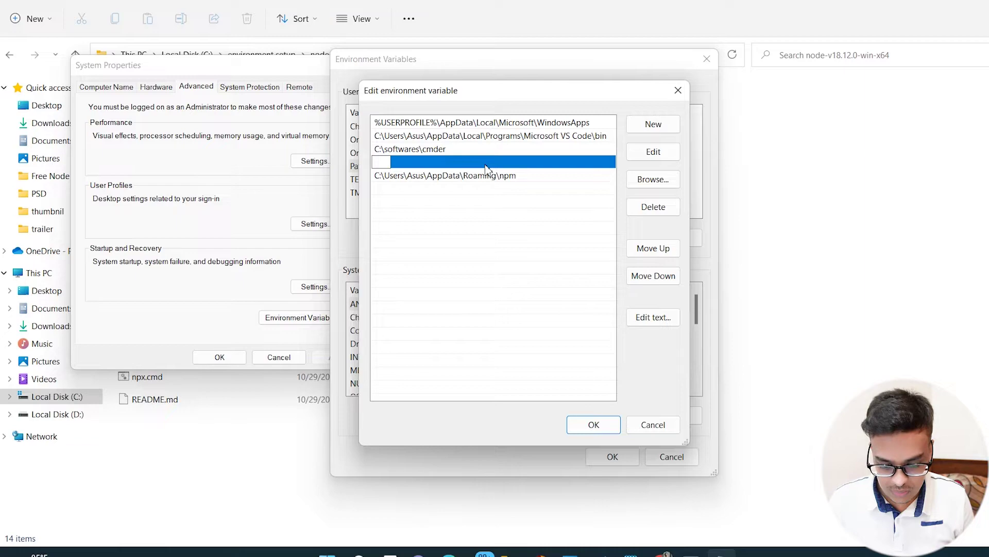
key("ctrl+v")
key("Return")
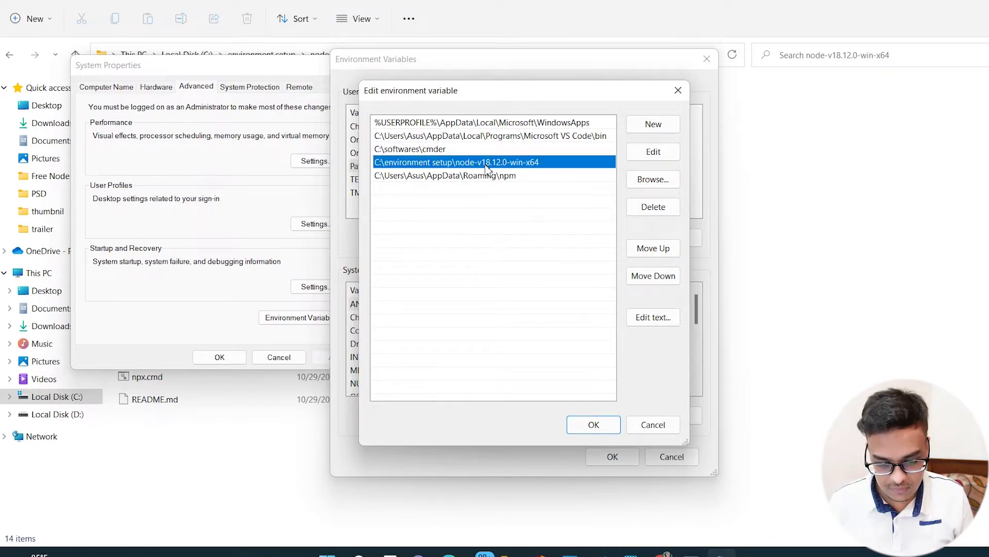
Save the edited user Path variable and close the Environment Variables and System Properties dialogs.
left_click(593, 425)
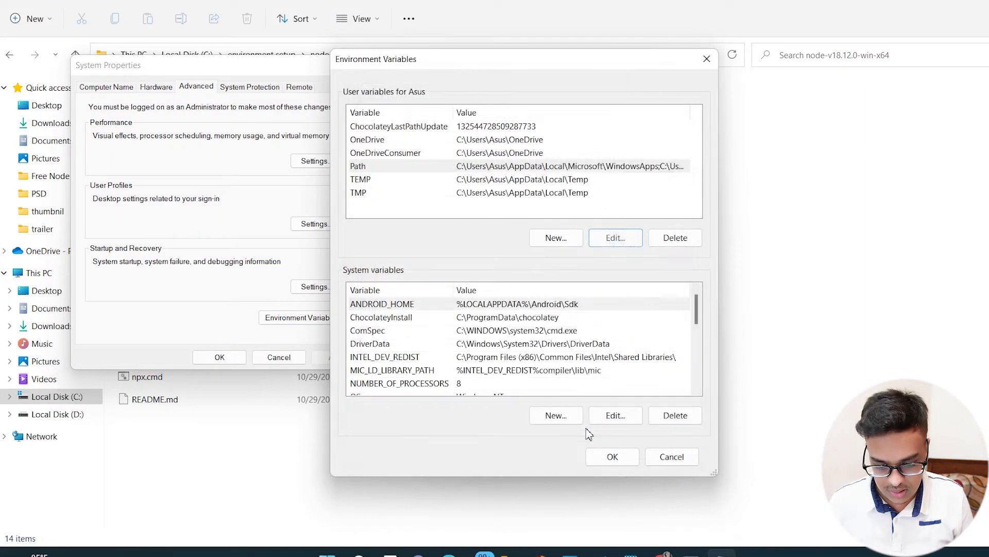
left_click(214, 357)
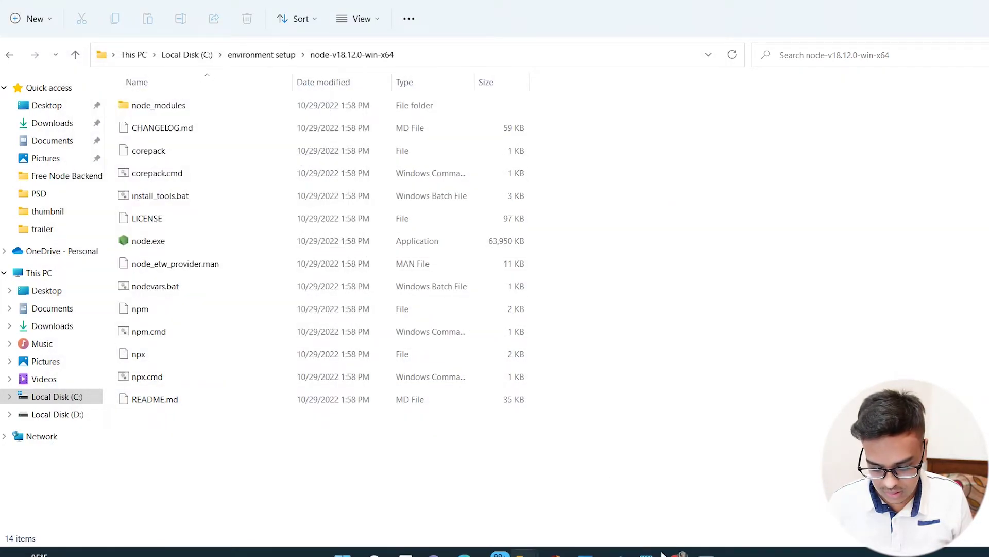
Check the Node.js version with node -v in the already open Command Prompt, and close that window.
left_click(709, 552)
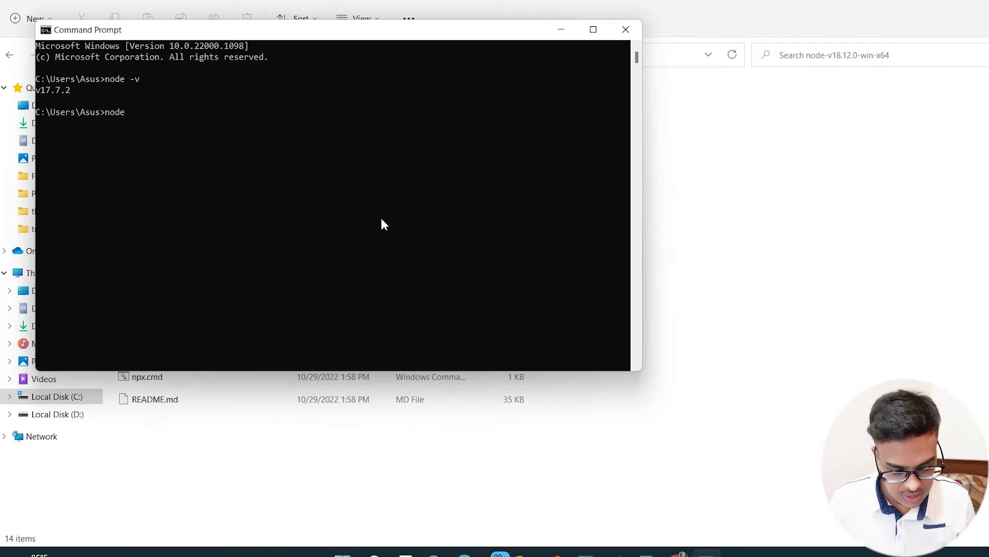
key("Return")
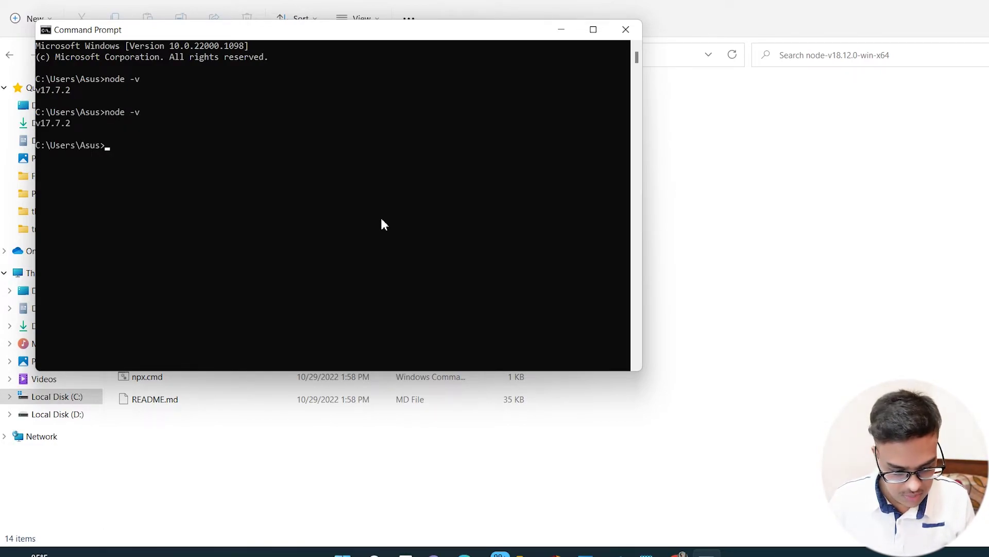
left_click(625, 30)
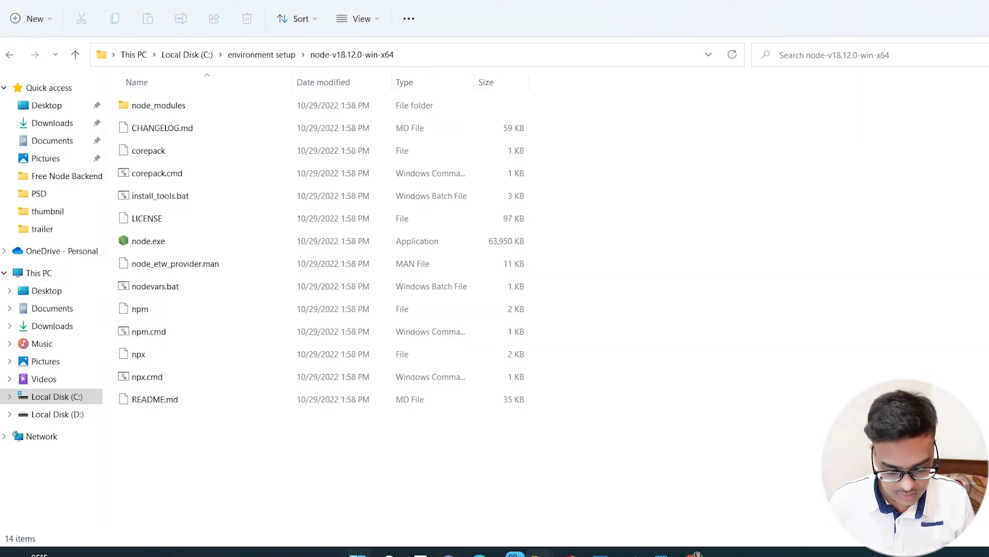
Open a new Command Prompt by searching for "cmd" and check the Node.js version with node -v.
key("super")
type("cmd")
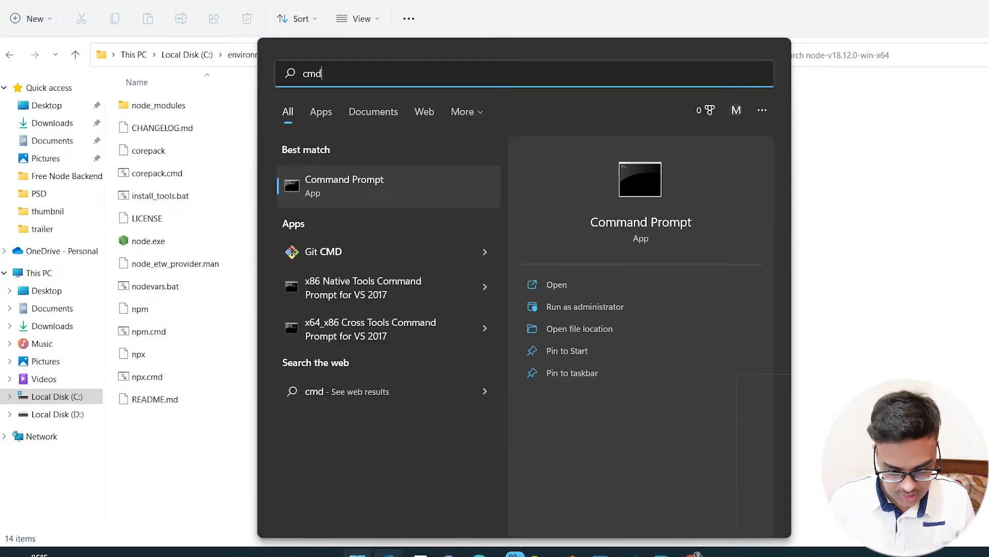
key("Return")
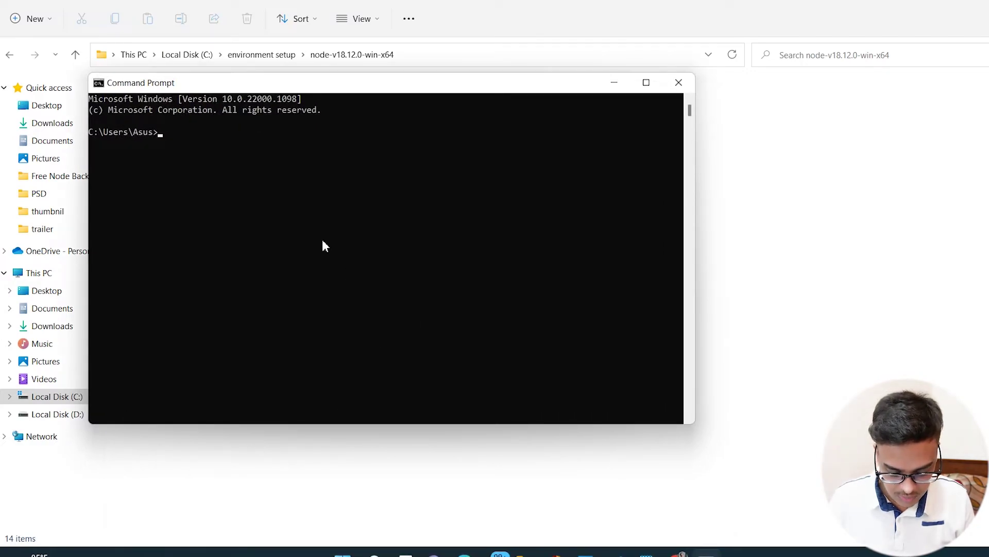
type("node -v")
key("Return")
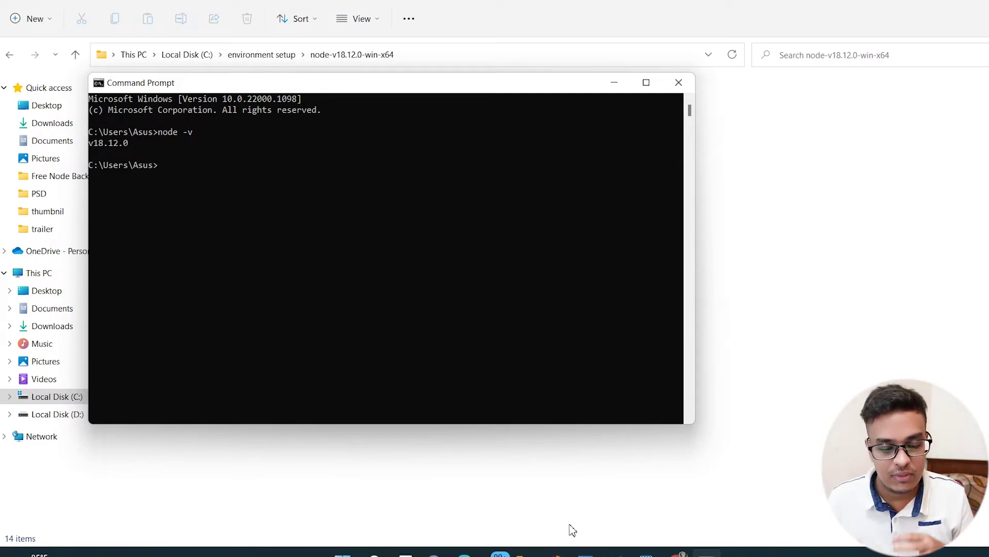
Show the full path of the node-v17.7.2-win-x64 folder in File Explorer and return to the environment setup folder.
mouse_move(524, 553)
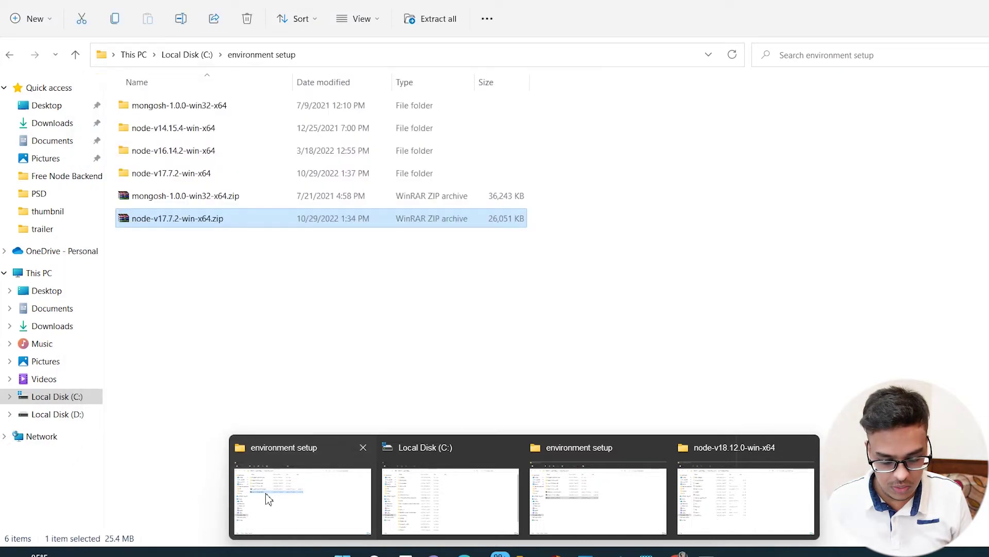
left_click(268, 498)
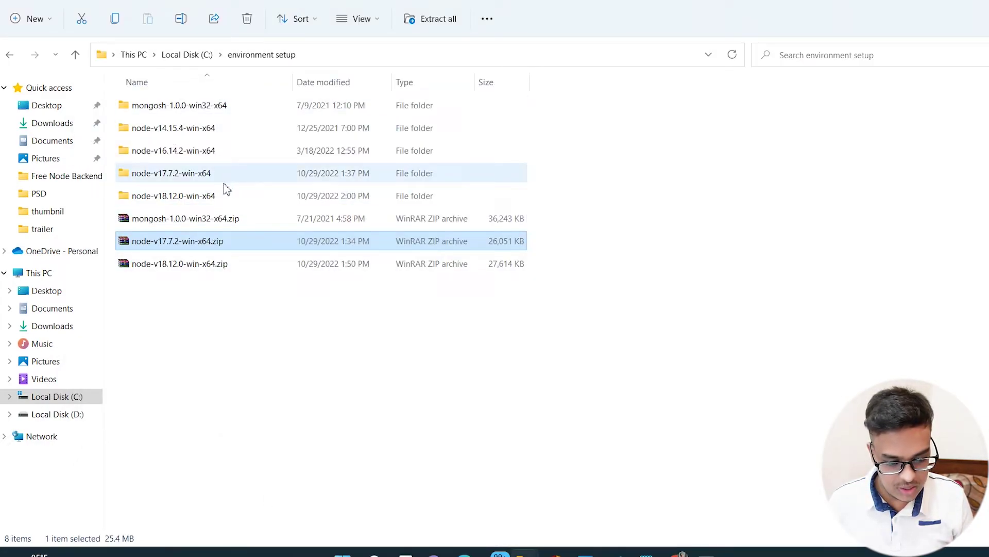
double_click(188, 178)
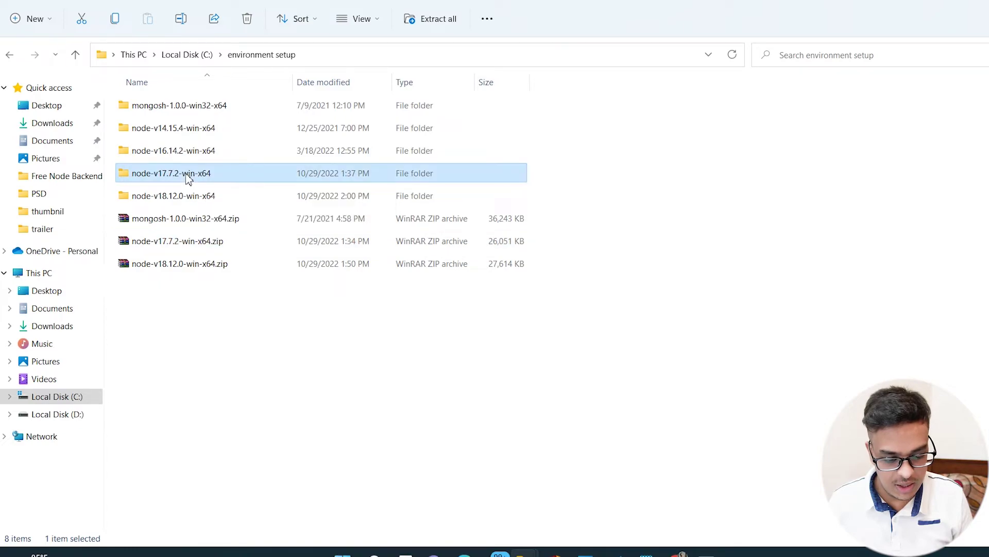
left_click(446, 60)
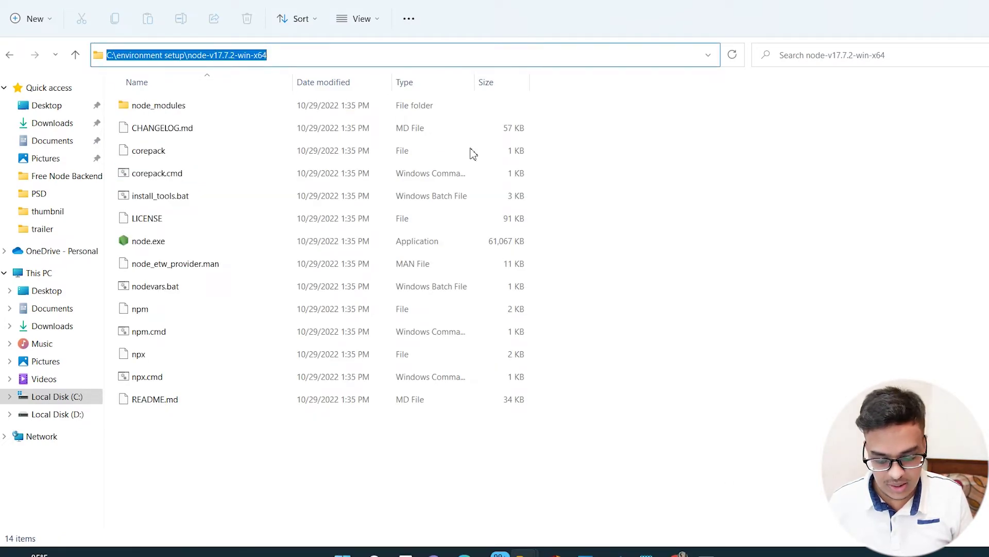
left_click(11, 54)
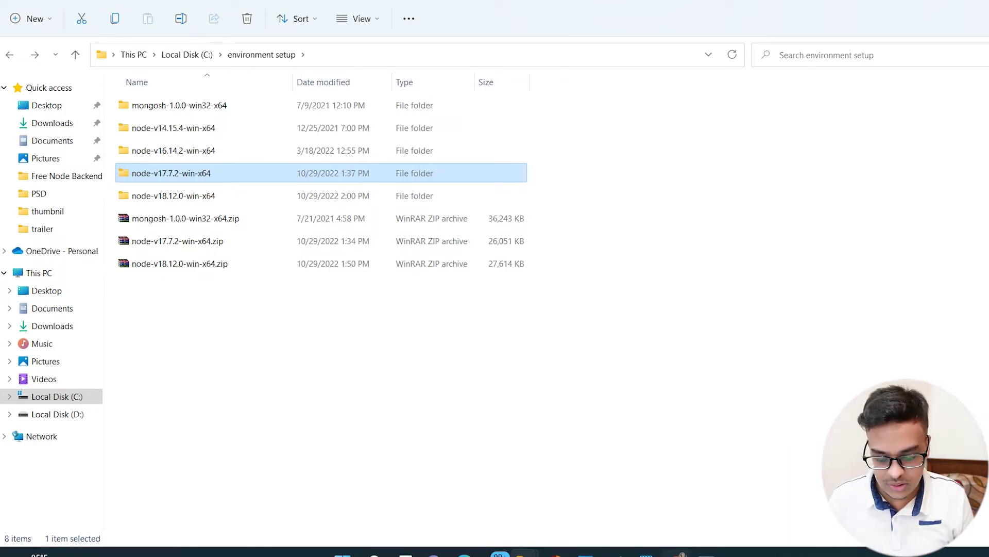
Switch to the browser and open the Previous Releases page from the Node.js downloads page.
left_click(681, 554)
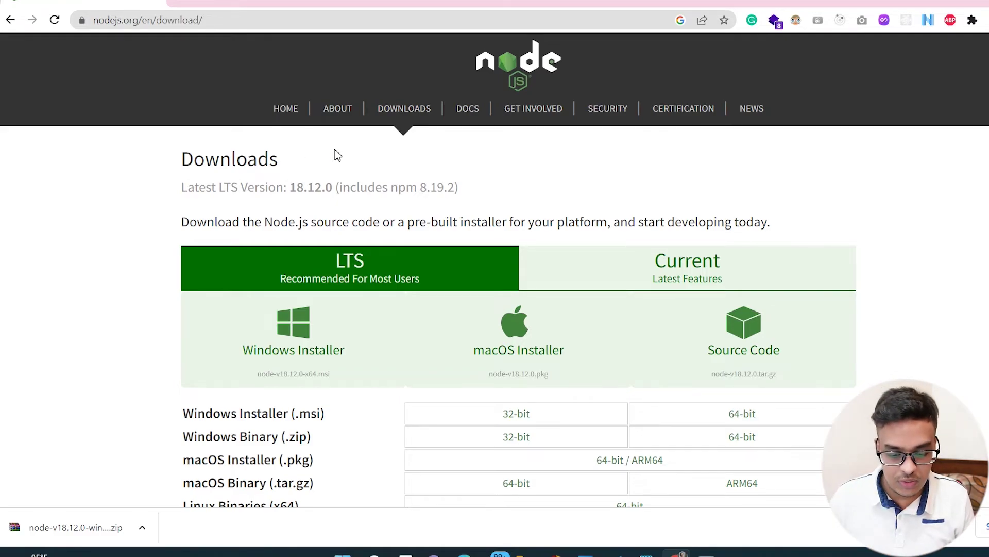
scroll(338, 155, "down", 3)
scroll(335, 154, "up", 3)
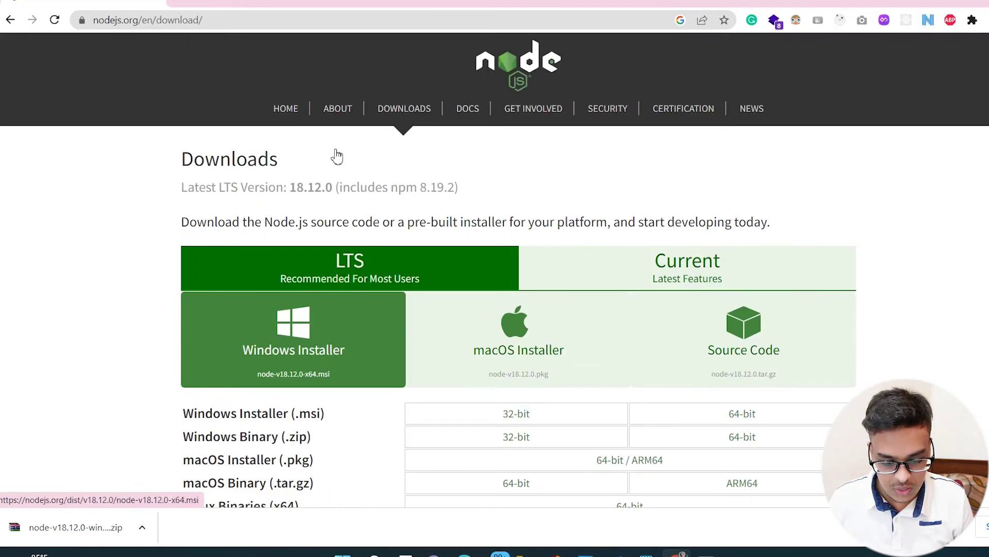
left_click(403, 114)
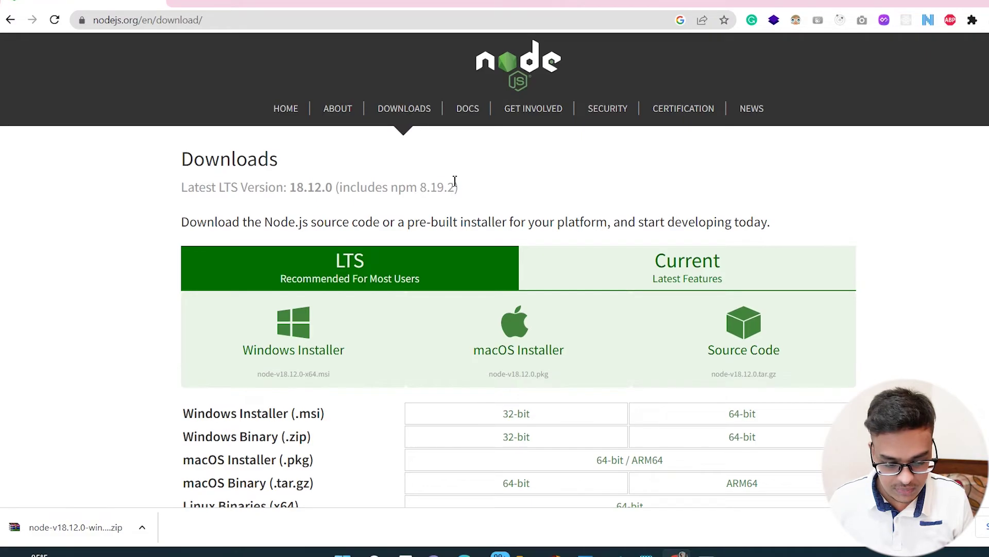
scroll(449, 177, "down", 8)
scroll(454, 186, "down", 2)
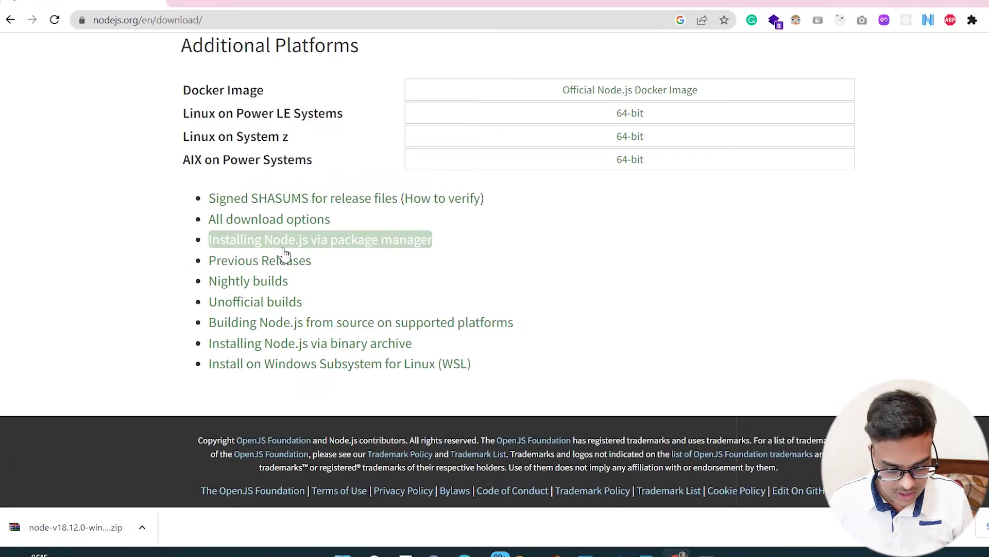
left_click(243, 265)
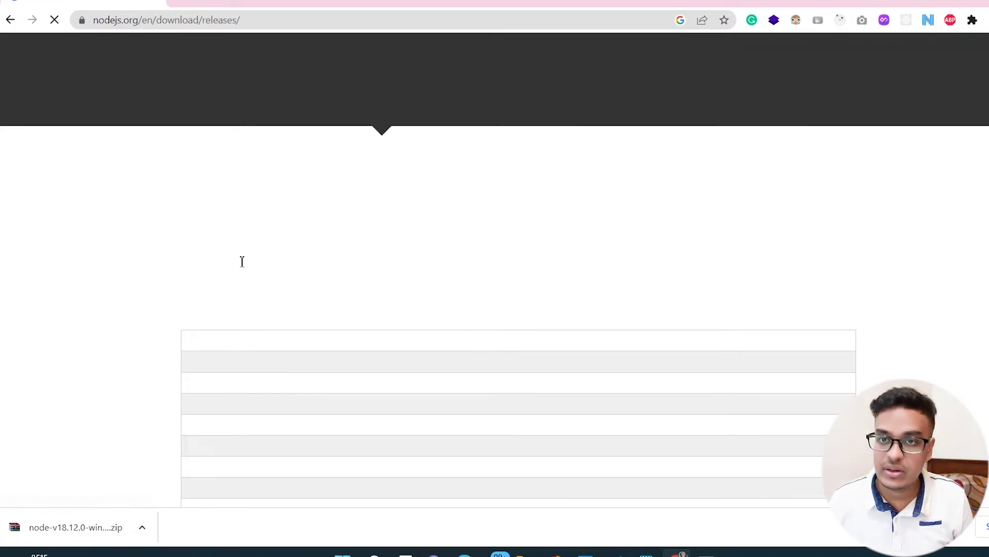
Browse the Node.js release table page by page up to page 7, and go back to page 6.
scroll(531, 293, "down", 3)
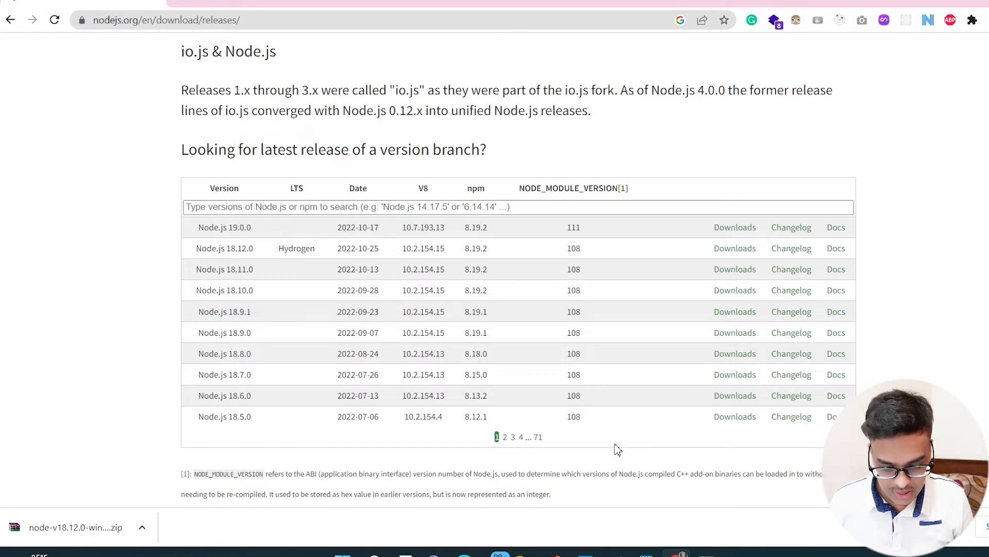
left_click(506, 438)
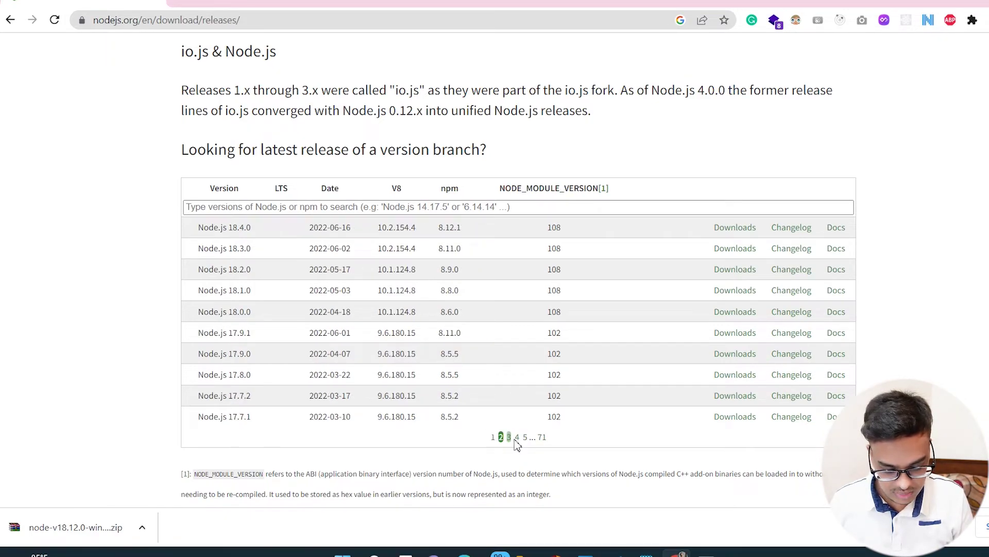
left_click(509, 438)
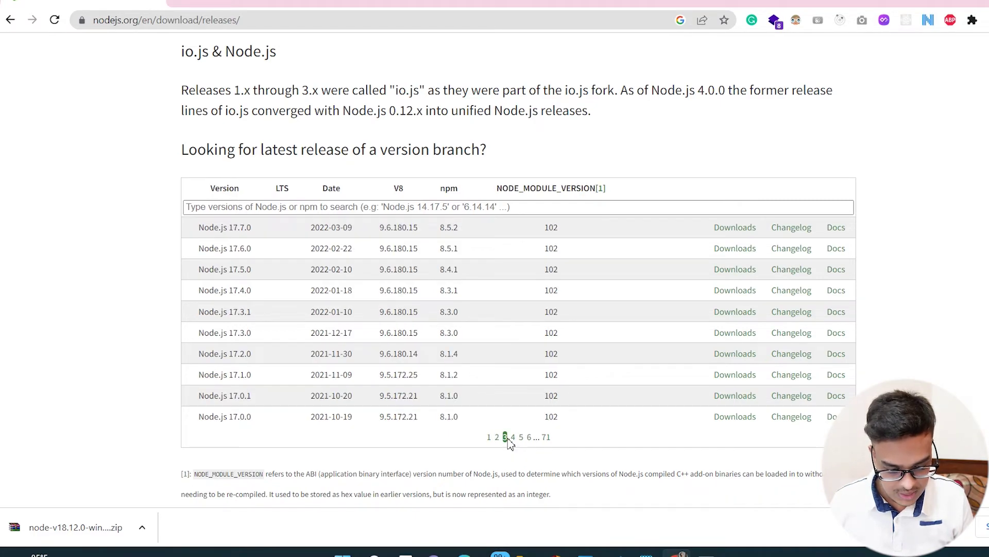
left_click(513, 438)
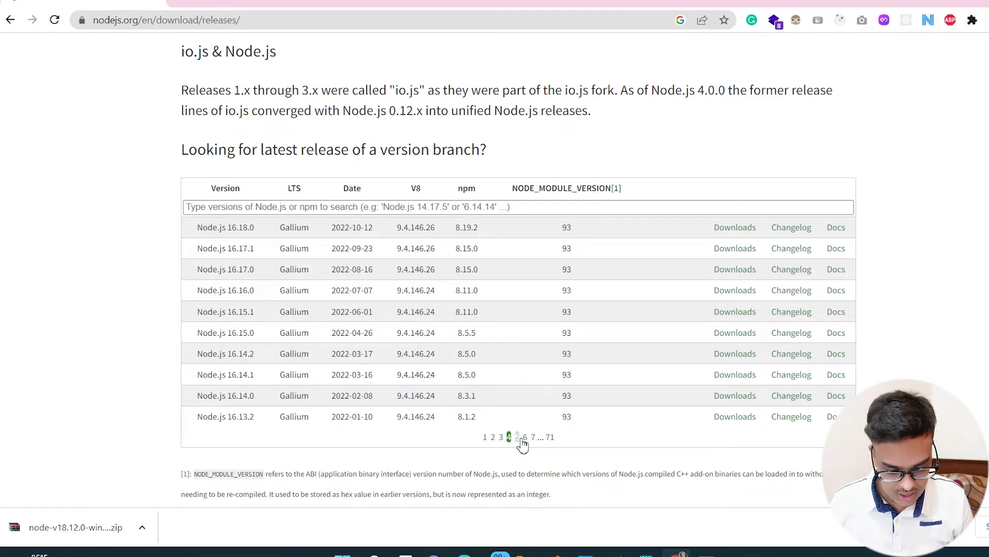
left_click(518, 438)
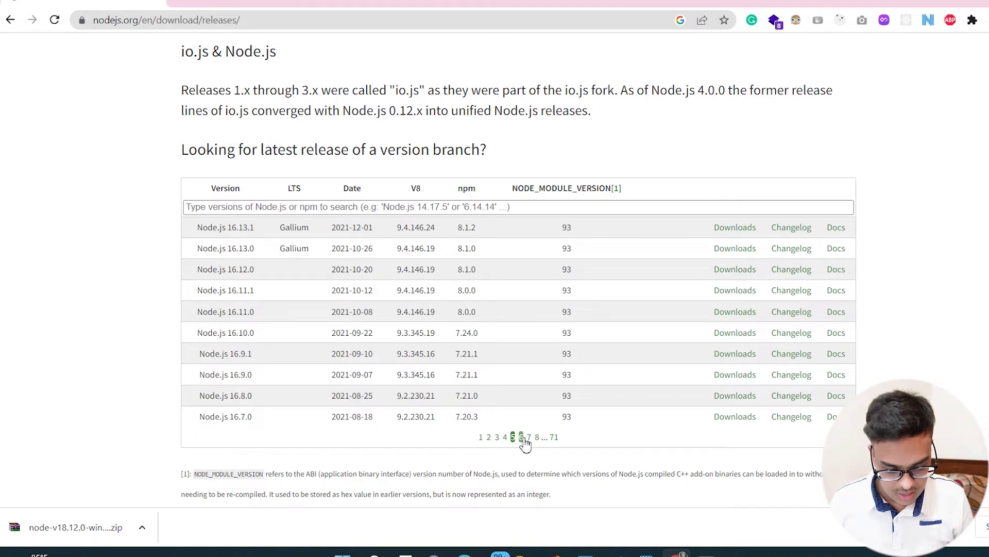
left_click(522, 438)
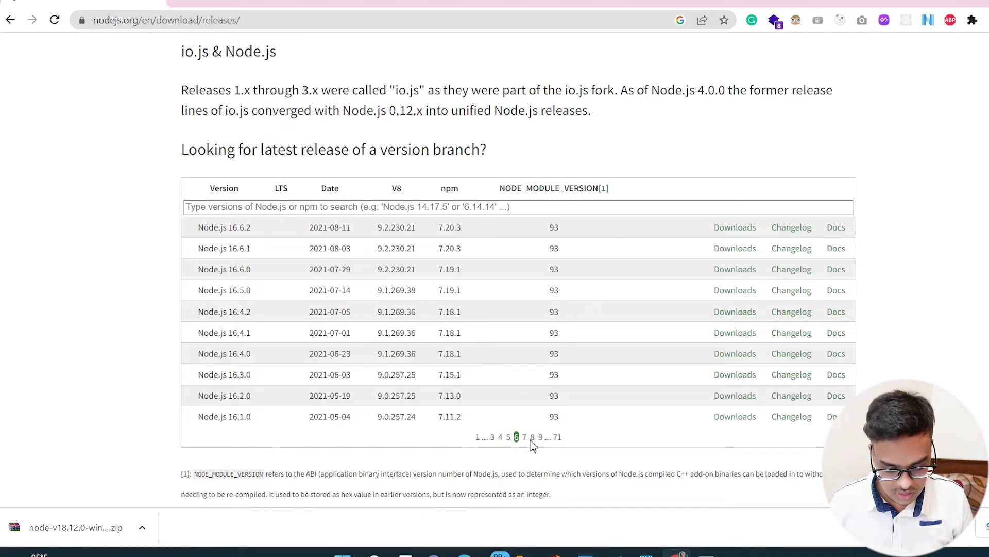
left_click(523, 438)
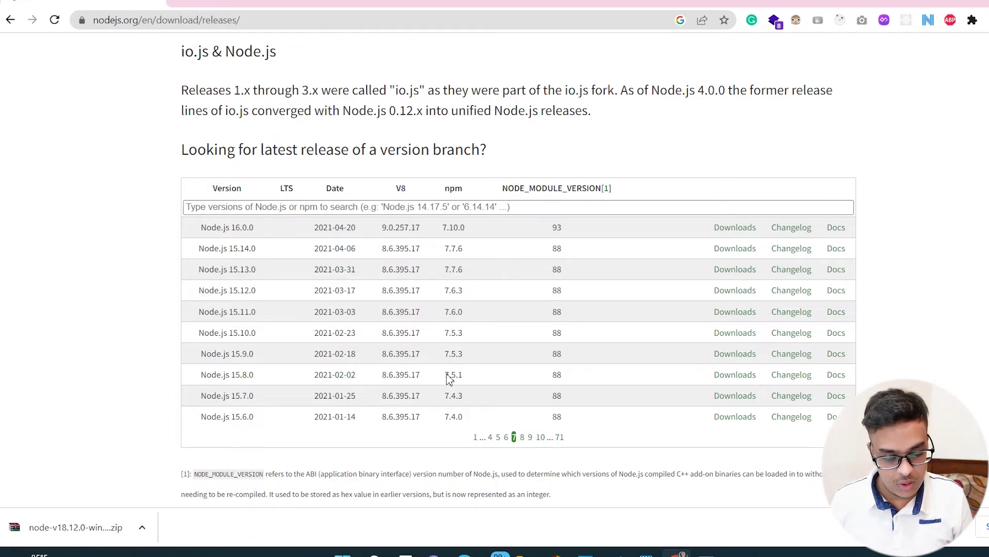
left_click(506, 437)
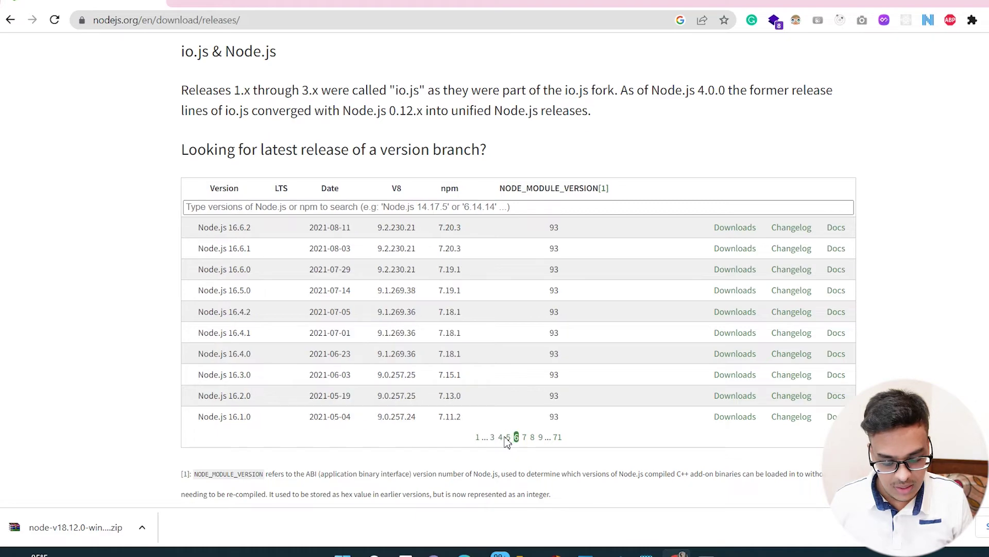